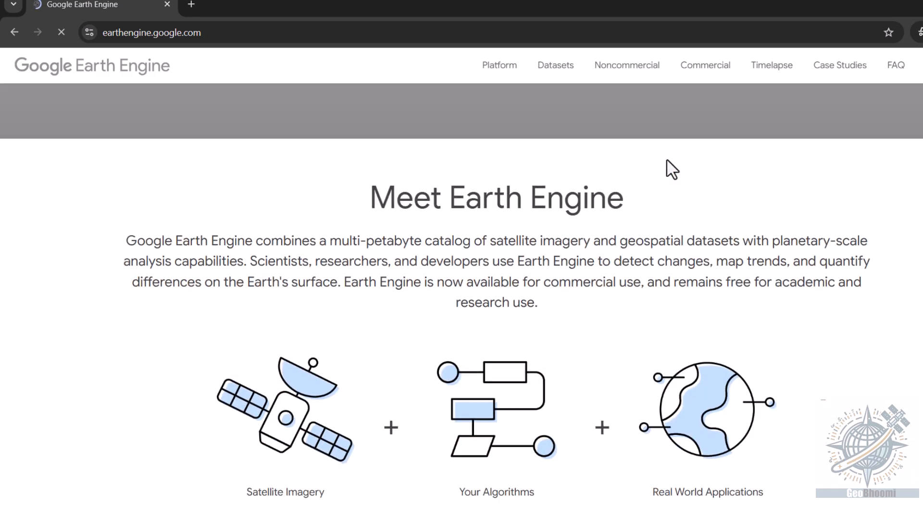
- Open the sign-up page from the end of the Earth Engine home page
{"action": "scroll", "coordinate": [666, 158], "scroll_direction": "down", "scroll_amount": 20}
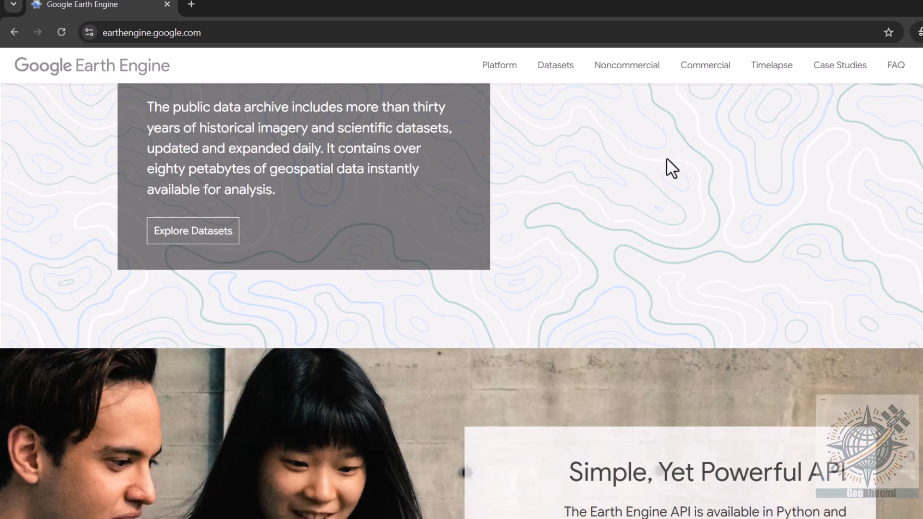
{"action": "scroll", "coordinate": [667, 158], "scroll_direction": "down", "scroll_amount": 15}
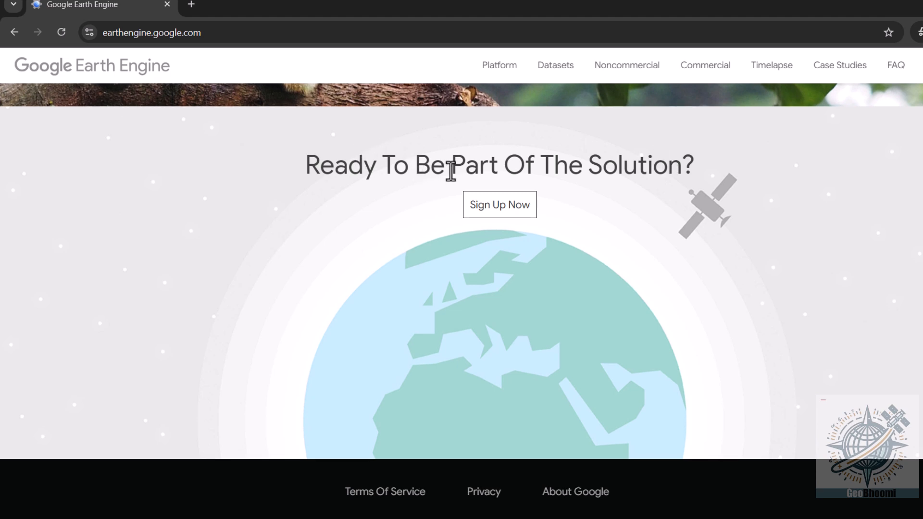
{"action": "left_click", "coordinate": [510, 214]}
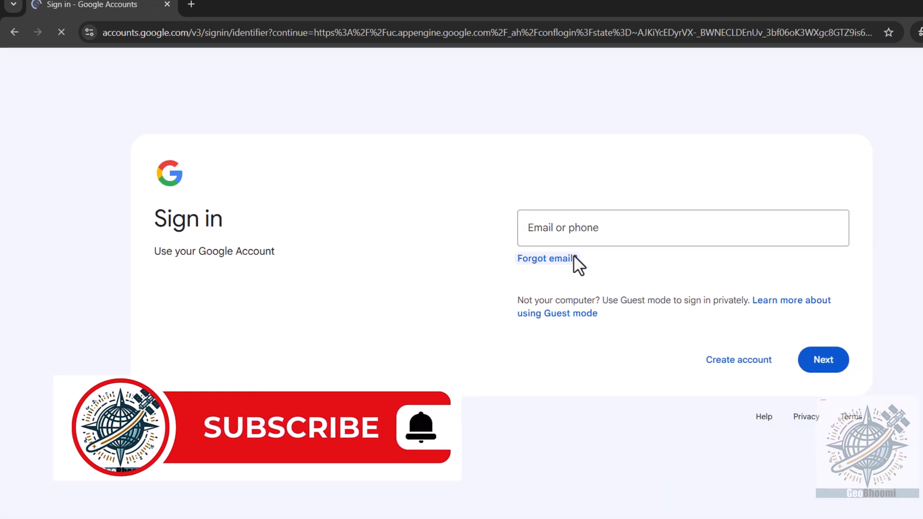
- Sign in to Google by entering the account e-mail and the account password
{"action": "left_click", "coordinate": [585, 230]}
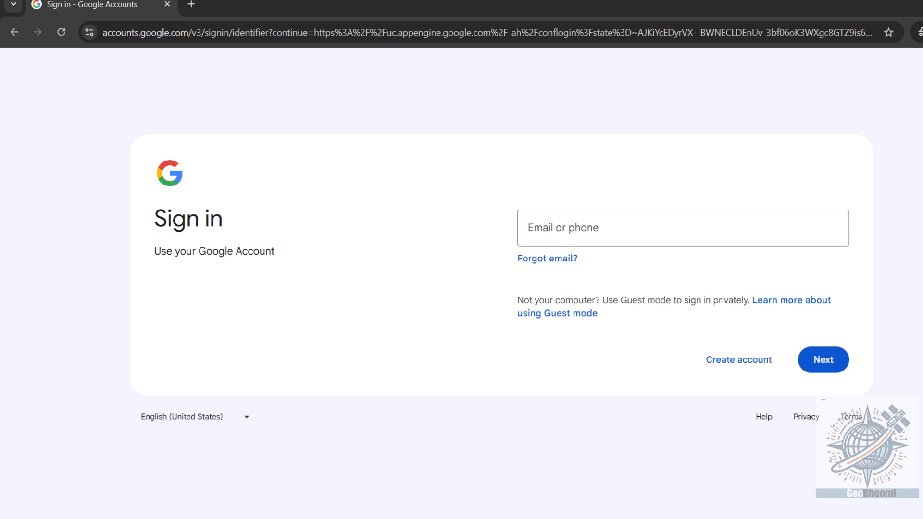
{"action": "left_click", "coordinate": [603, 242]}
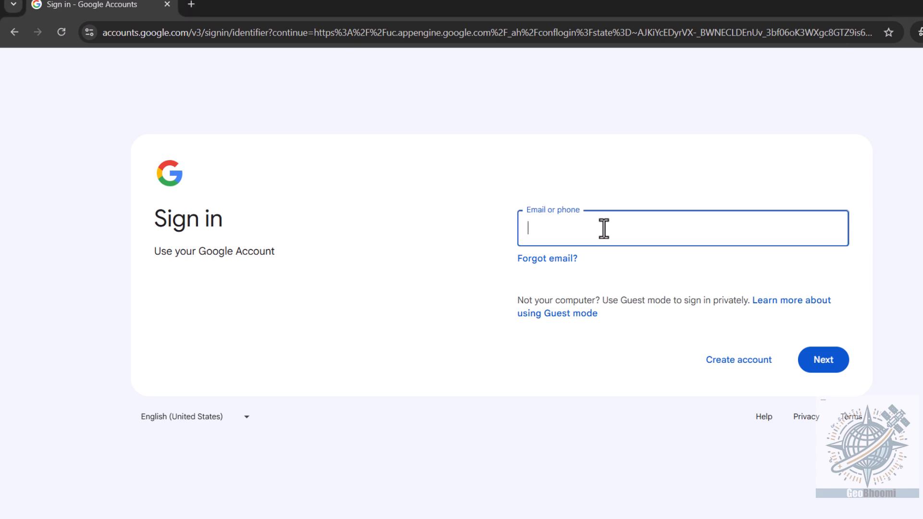
{"action": "key", "text": "ctrl+v"}
{"action": "left_click", "coordinate": [802, 357]}
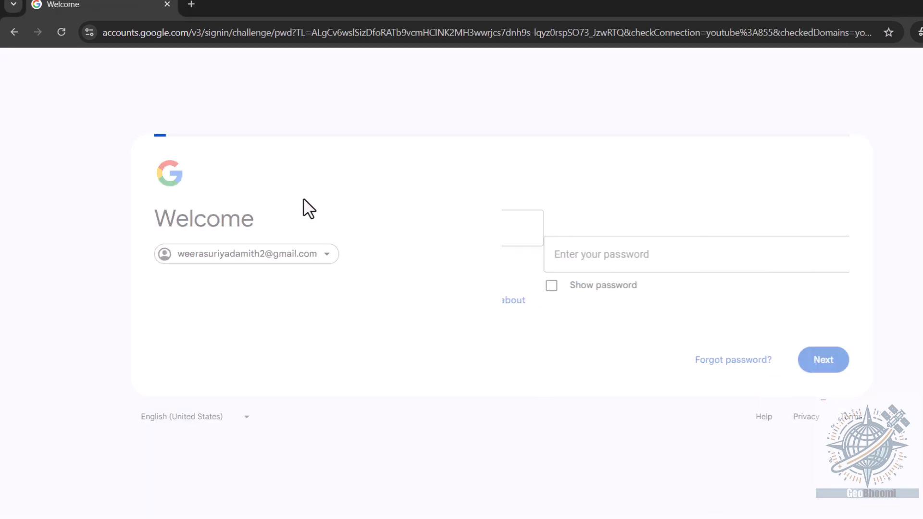
{"action": "key", "text": "ctrl+v"}
{"action": "key", "text": "Return"}
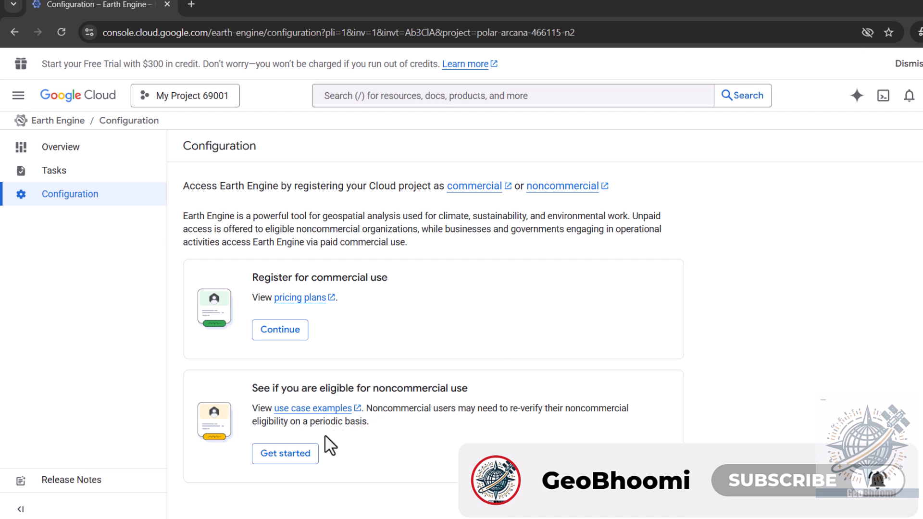
- Start the noncommercial eligibility registration and set the organization type to Other
{"action": "left_click", "coordinate": [302, 457]}
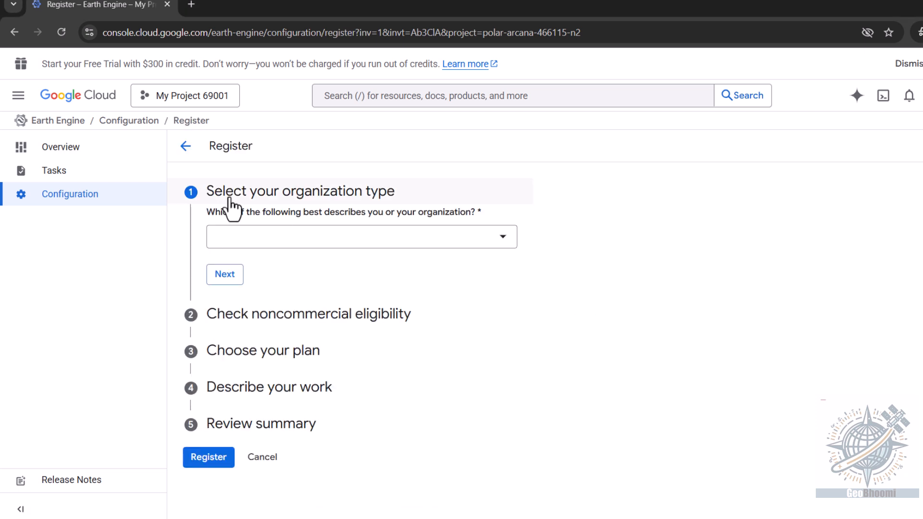
{"action": "left_click", "coordinate": [513, 251]}
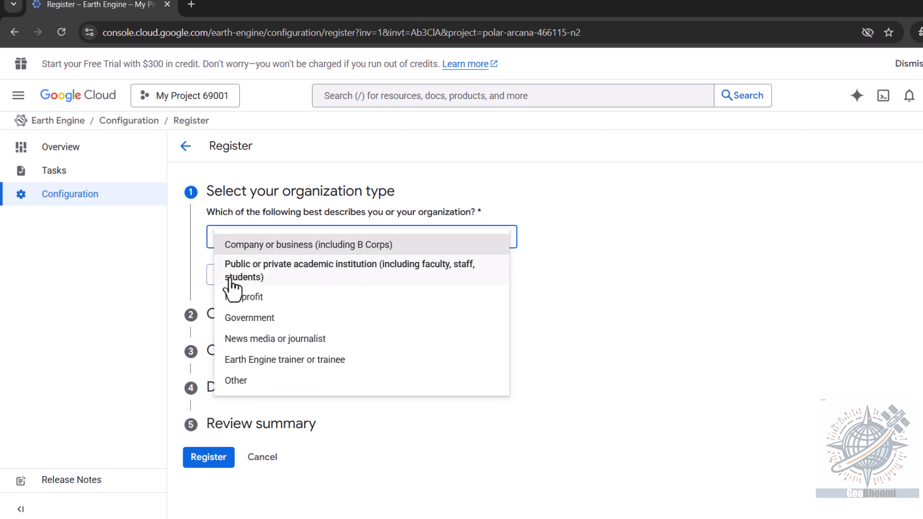
{"action": "left_click", "coordinate": [238, 387]}
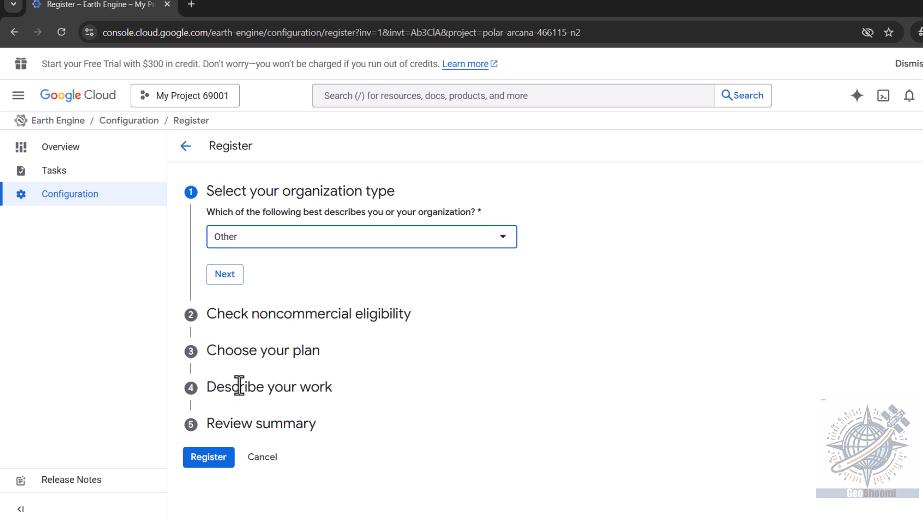
{"action": "left_click", "coordinate": [216, 282]}
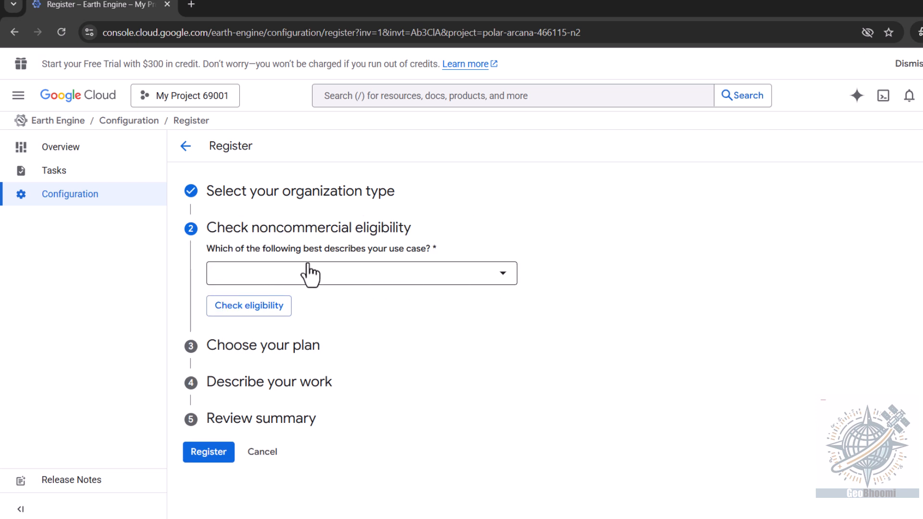
- Check noncommercial eligibility for "Individual research or noncommercial use (not involved with an organization)", describing the use as "I do research work with GEE"
{"action": "left_click", "coordinate": [495, 284]}
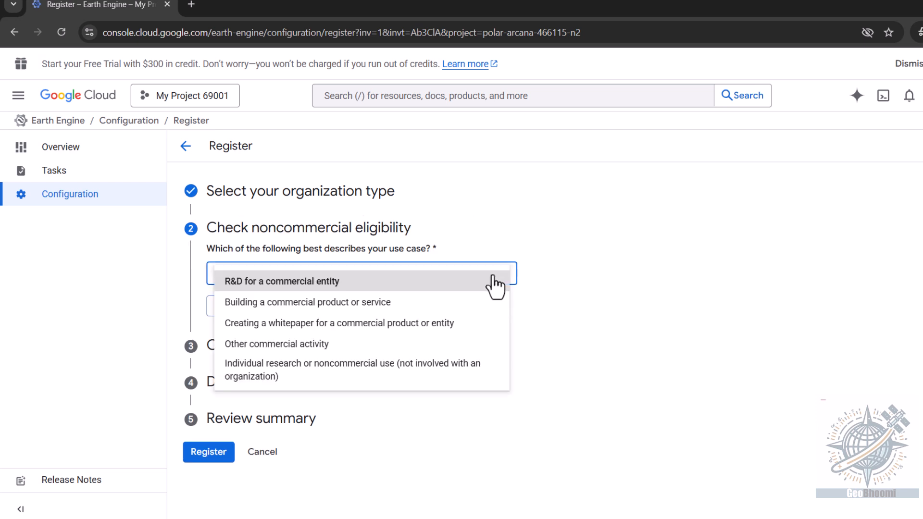
{"action": "left_click", "coordinate": [310, 377]}
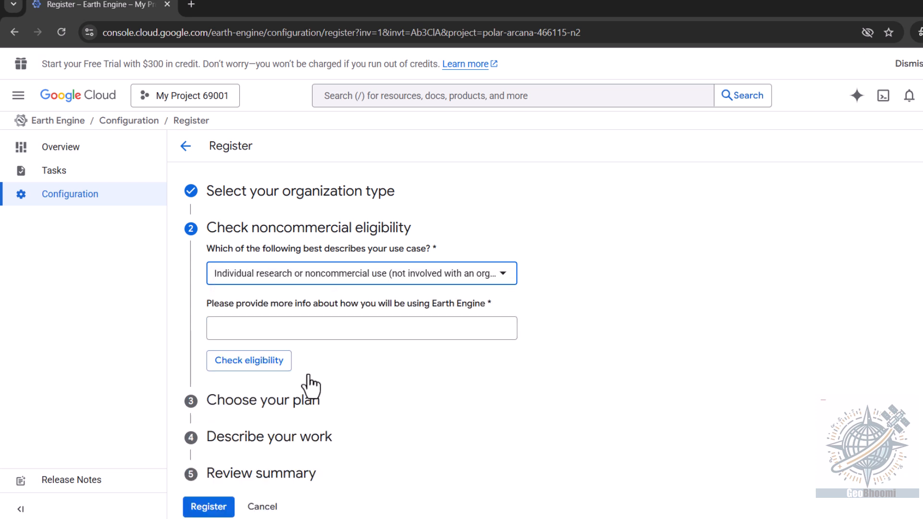
{"action": "left_click", "coordinate": [242, 330]}
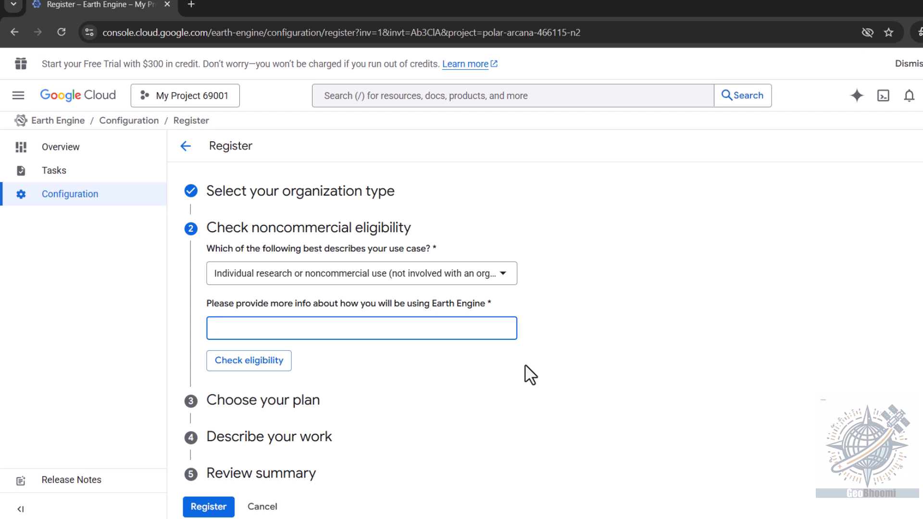
{"action": "type", "text": "I do research work with GEE"}
{"action": "left_click", "coordinate": [259, 358]}
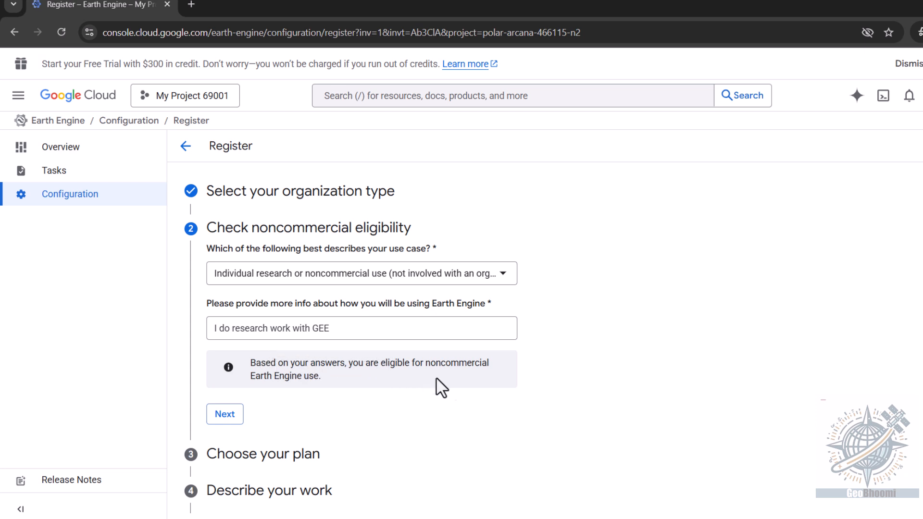
{"action": "scroll", "coordinate": [530, 377], "scroll_direction": "down", "scroll_amount": 1}
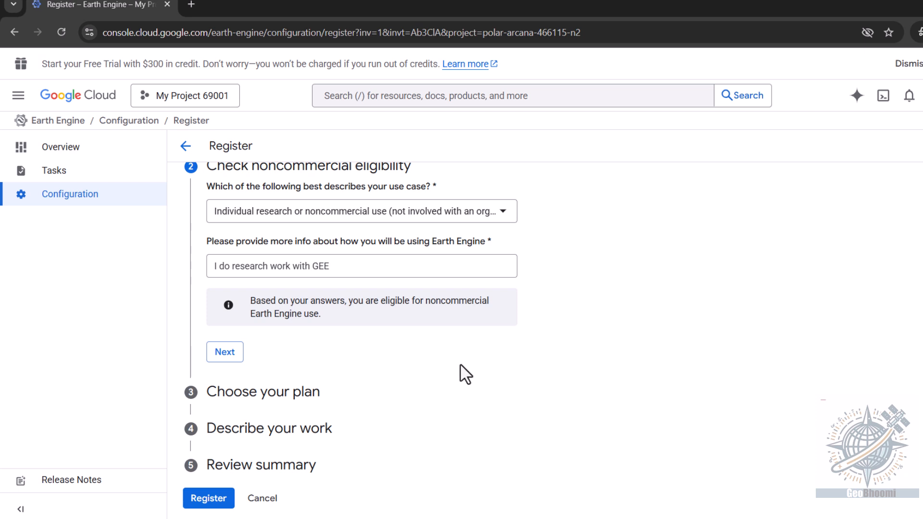
{"action": "left_click", "coordinate": [223, 353]}
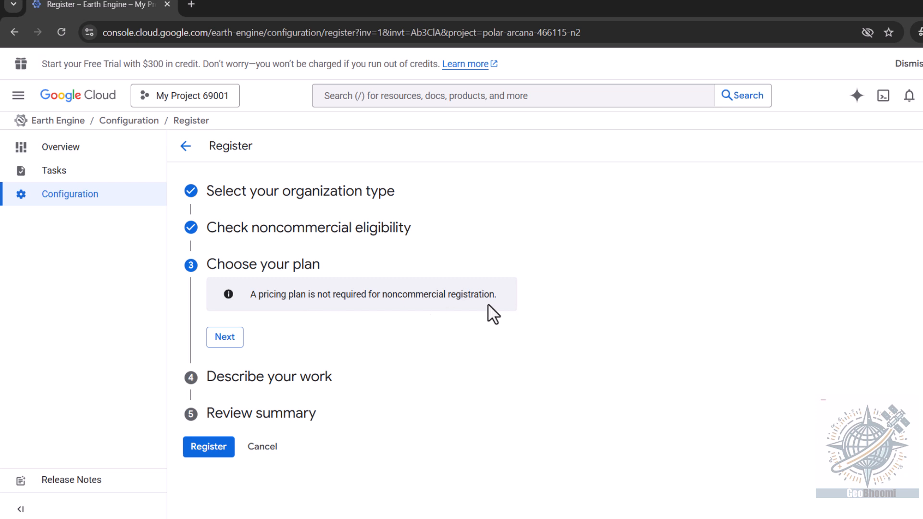
- Continue past the plan choice and mark the work as Mitigation, Adaptation and Protection & conservation
{"action": "left_click", "coordinate": [225, 338]}
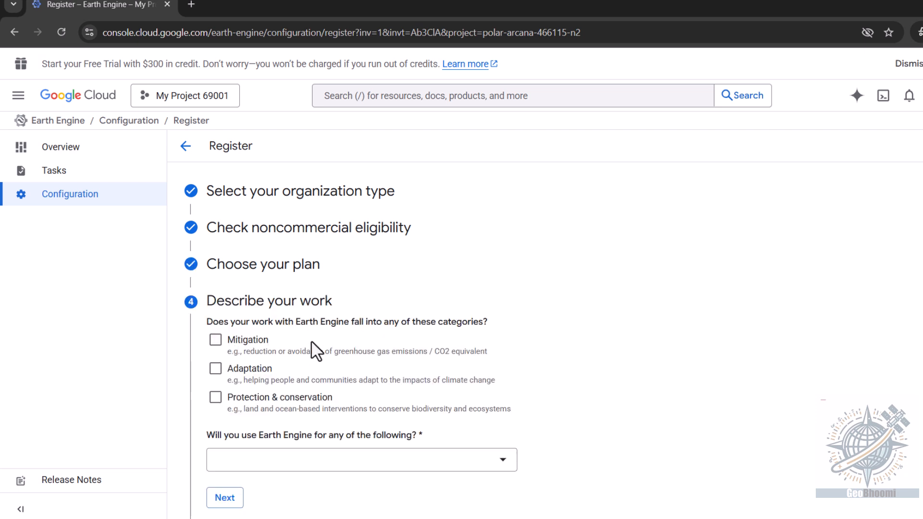
{"action": "scroll", "coordinate": [254, 344], "scroll_direction": "down", "scroll_amount": 1}
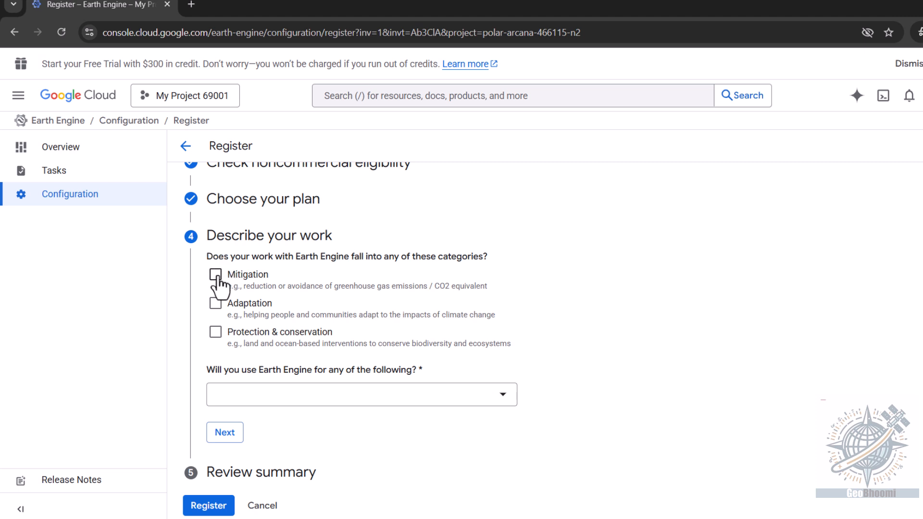
{"action": "left_click", "coordinate": [215, 275]}
{"action": "left_click", "coordinate": [215, 332]}
{"action": "left_click", "coordinate": [215, 304]}
- Set the Earth Engine uses to Agriculture and City / Urban / Regional Planning, and proceed to the review summary
{"action": "left_click", "coordinate": [506, 398]}
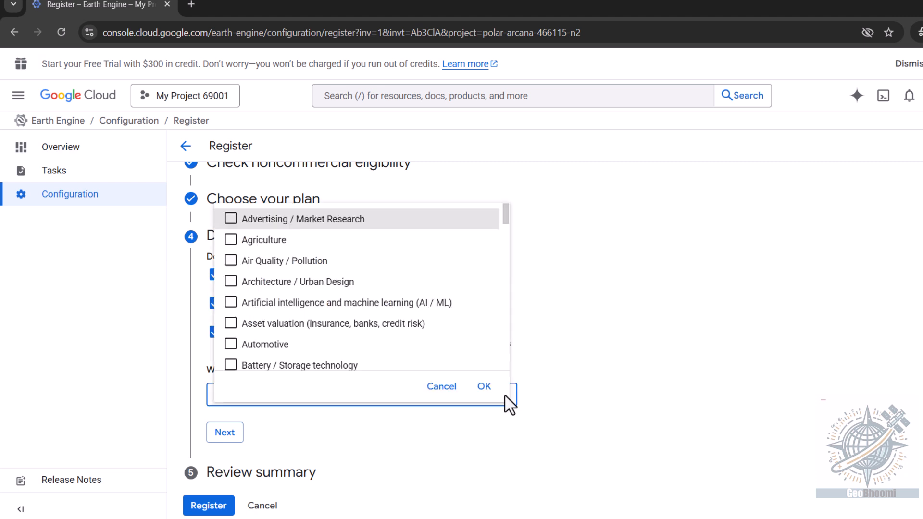
{"action": "left_click", "coordinate": [231, 243]}
{"action": "scroll", "coordinate": [267, 340], "scroll_direction": "down", "scroll_amount": 1}
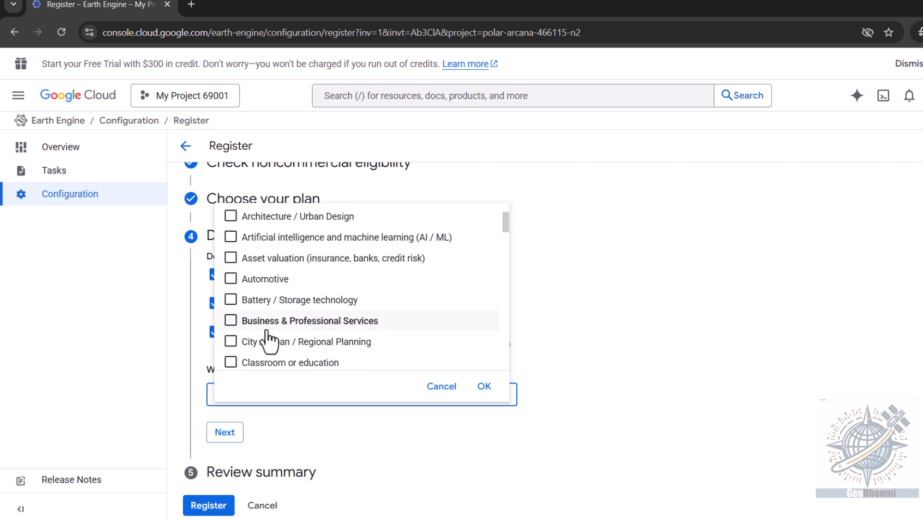
{"action": "left_click", "coordinate": [232, 342]}
{"action": "scroll", "coordinate": [317, 353], "scroll_direction": "down", "scroll_amount": 1}
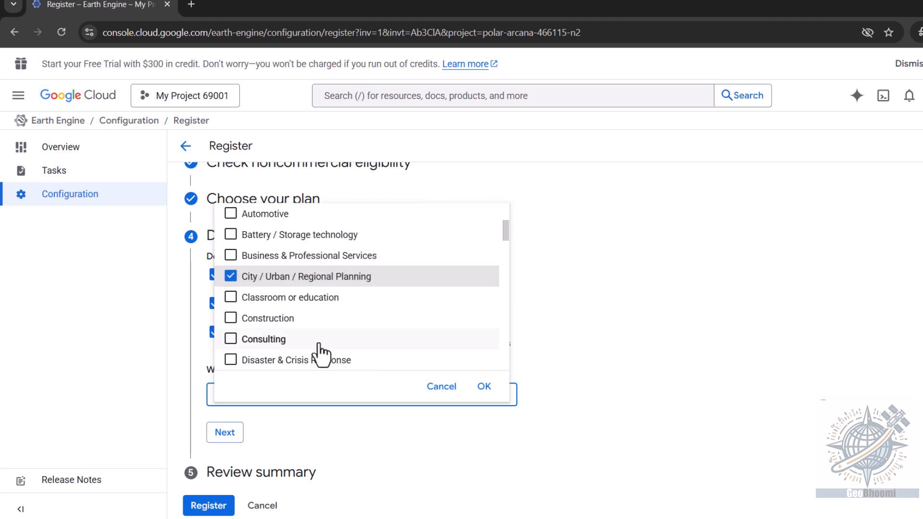
{"action": "scroll", "coordinate": [313, 351], "scroll_direction": "down", "scroll_amount": 1}
{"action": "left_click", "coordinate": [486, 388]}
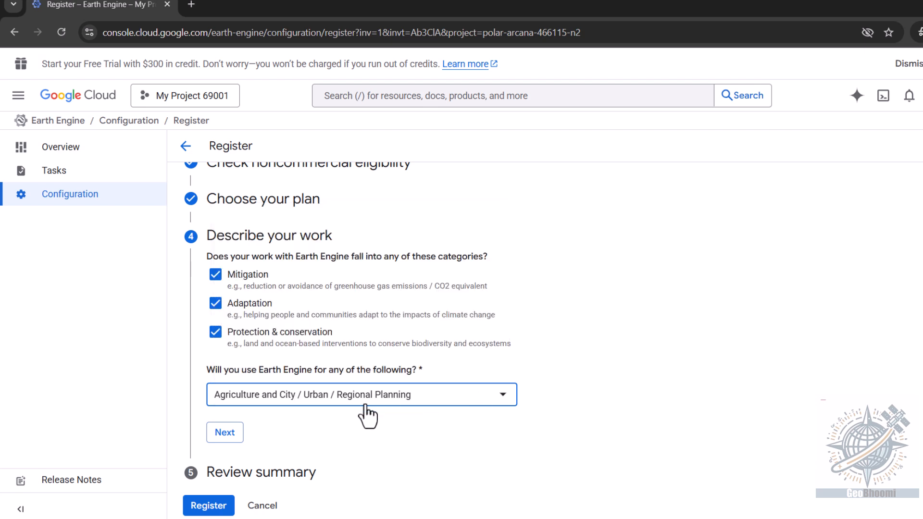
{"action": "left_click", "coordinate": [222, 425]}
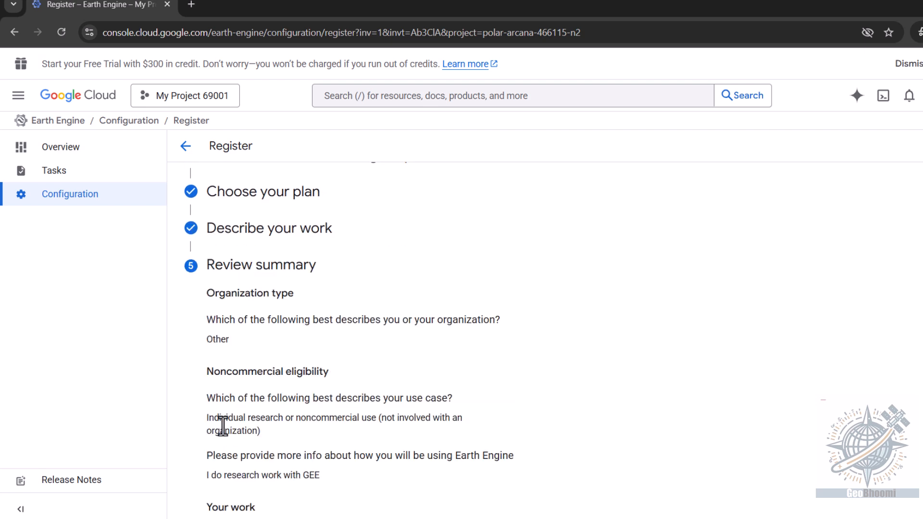
- Submit the registration and enable the required Google Earth Engine API
{"action": "scroll", "coordinate": [320, 412], "scroll_direction": "down", "scroll_amount": 5}
{"action": "left_click", "coordinate": [220, 500]}
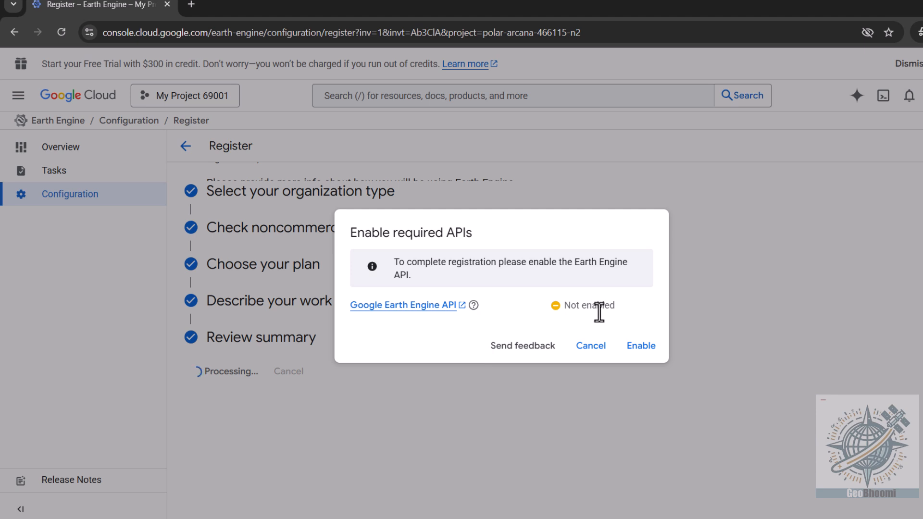
{"action": "left_click", "coordinate": [641, 346]}
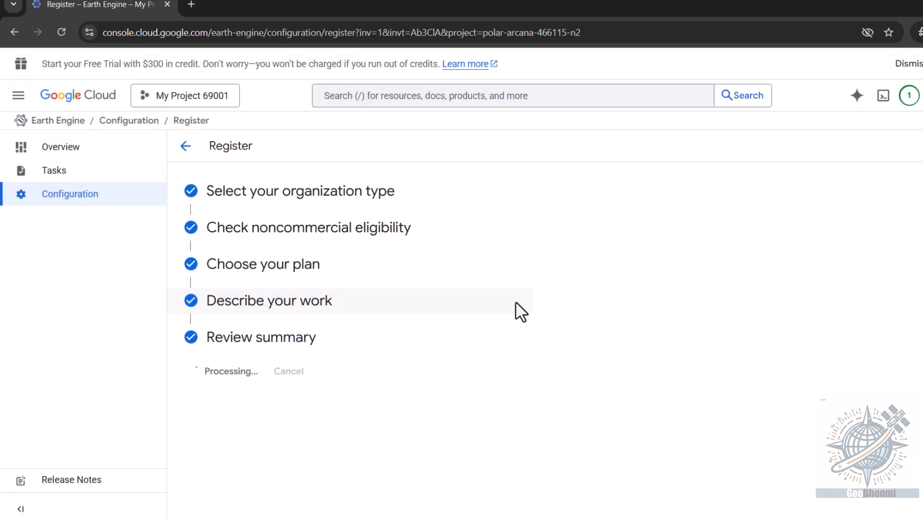
- Search for "google earth engine" in a new browser tab and open the Code Editor from the official site
{"action": "left_click", "coordinate": [191, 5]}
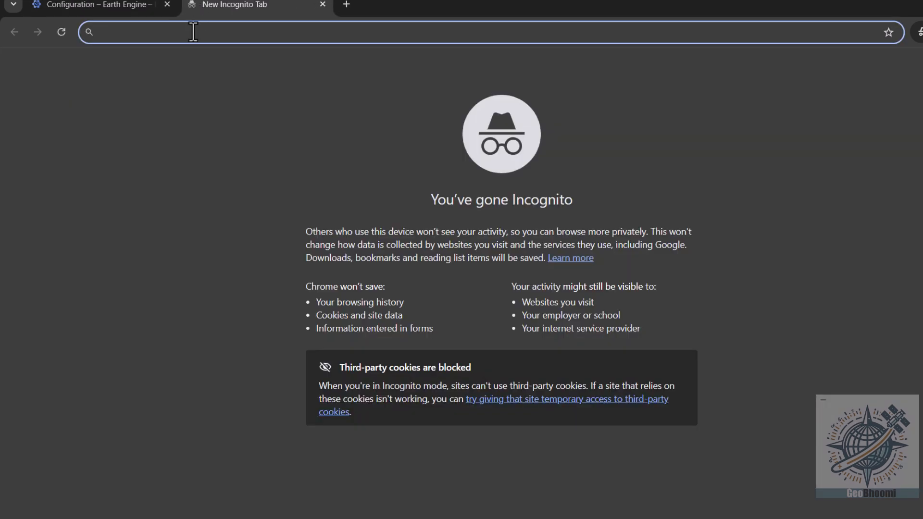
{"action": "type", "text": "google earth engine"}
{"action": "key", "text": "Return"}
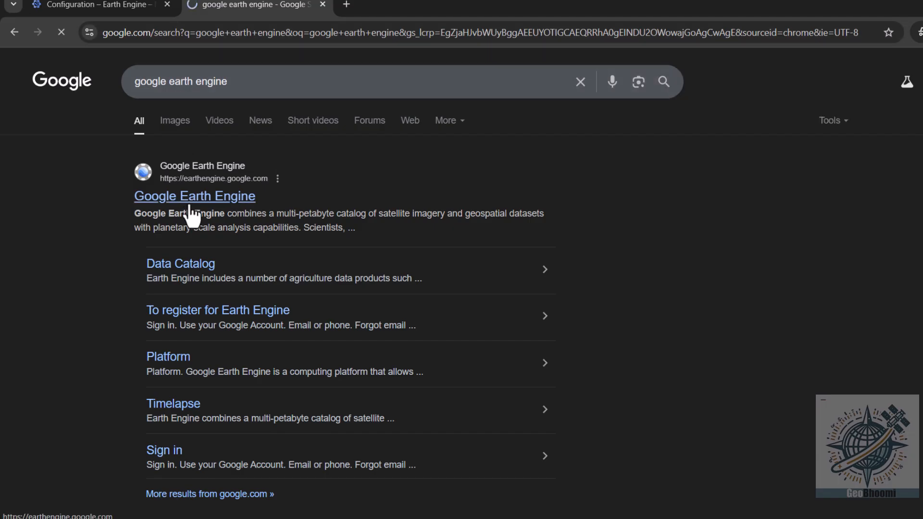
{"action": "left_click", "coordinate": [190, 201]}
{"action": "mouse_move", "coordinate": [508, 66]}
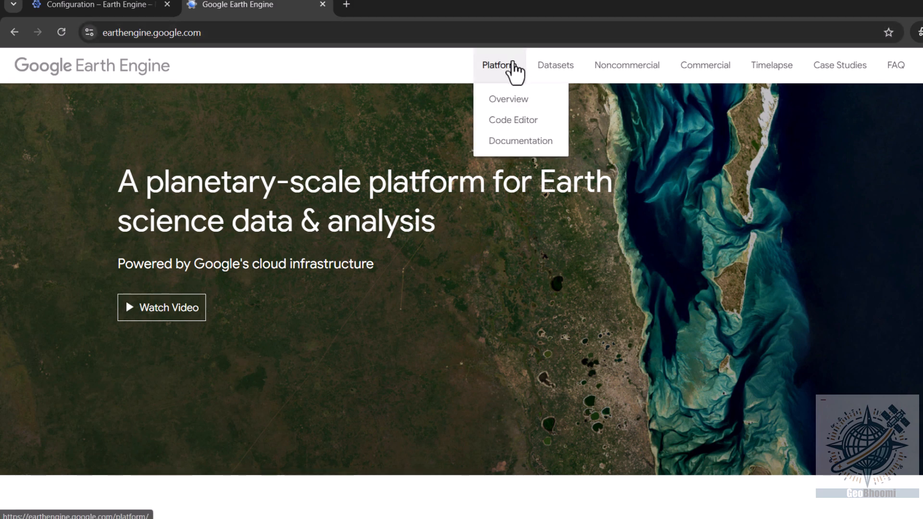
{"action": "left_click", "coordinate": [519, 120]}
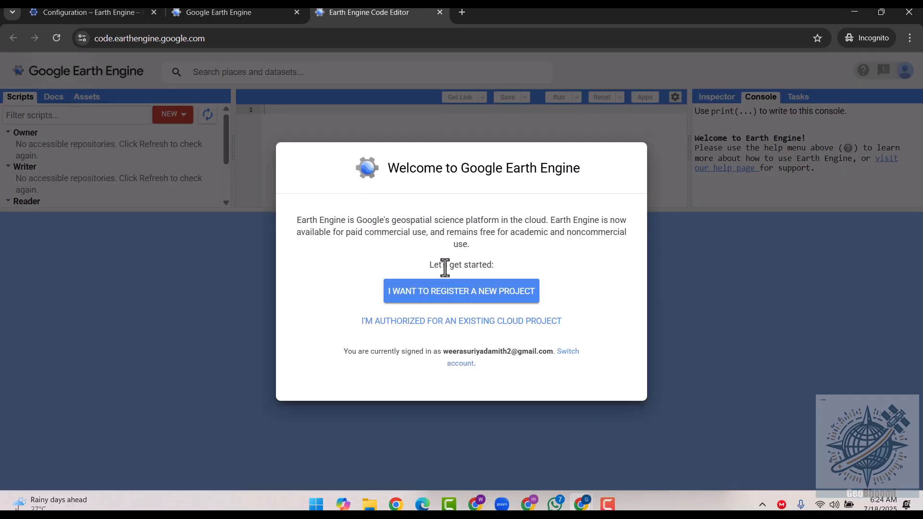
- Connect the Code Editor to the existing Cloud project polar-arcana-466115-n2
{"action": "left_click", "coordinate": [437, 296]}
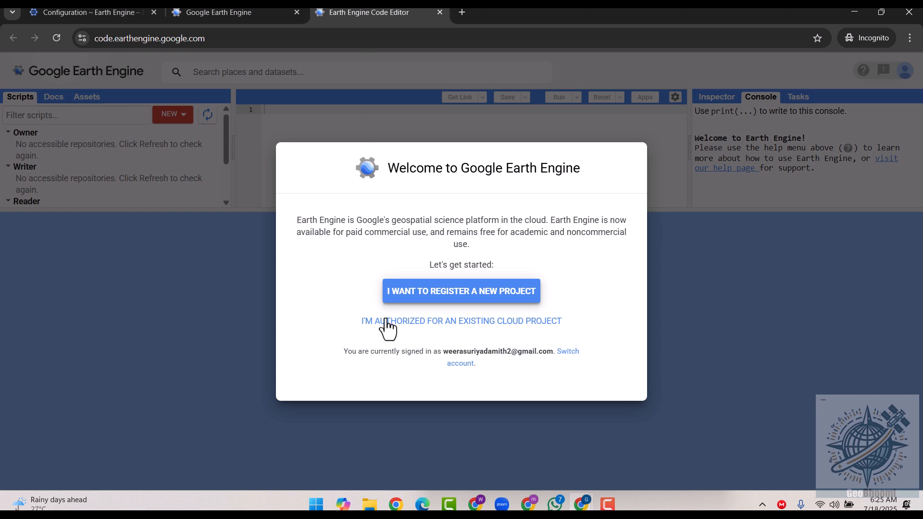
{"action": "left_click", "coordinate": [391, 330]}
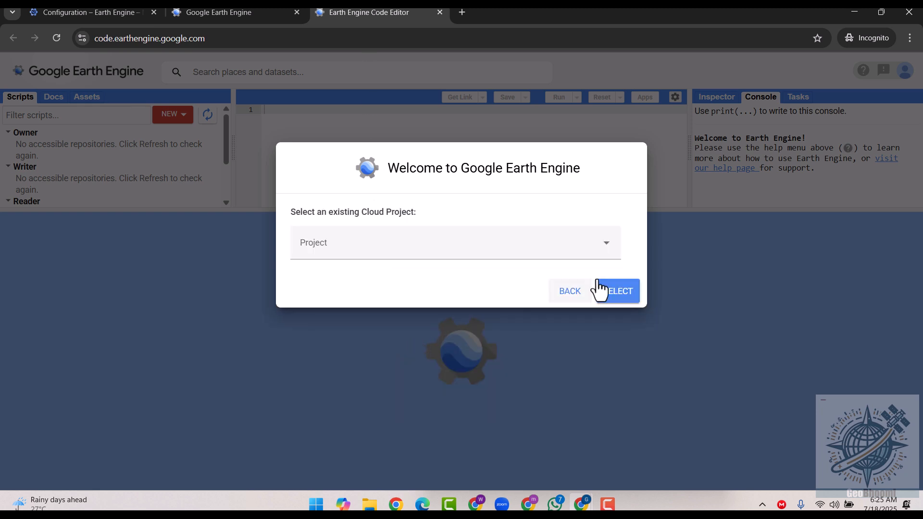
{"action": "left_click", "coordinate": [608, 248]}
{"action": "left_click", "coordinate": [413, 336]}
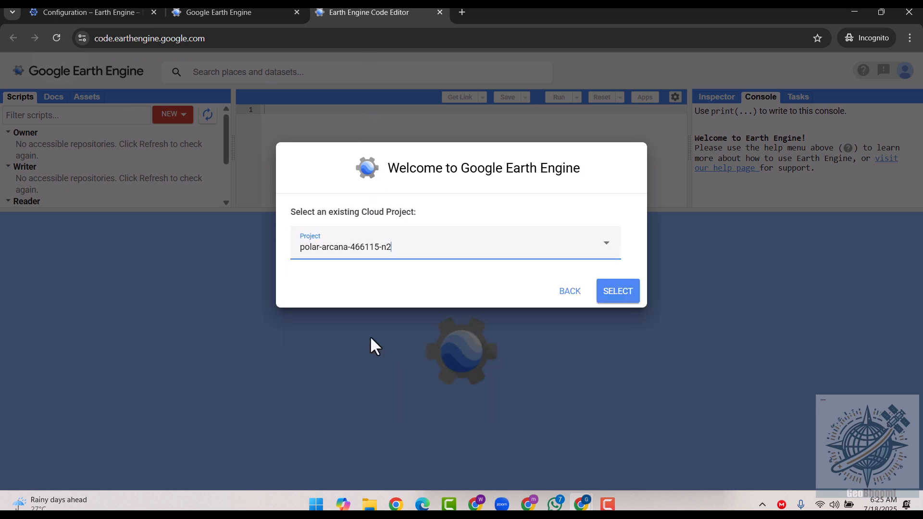
{"action": "left_click", "coordinate": [609, 301]}
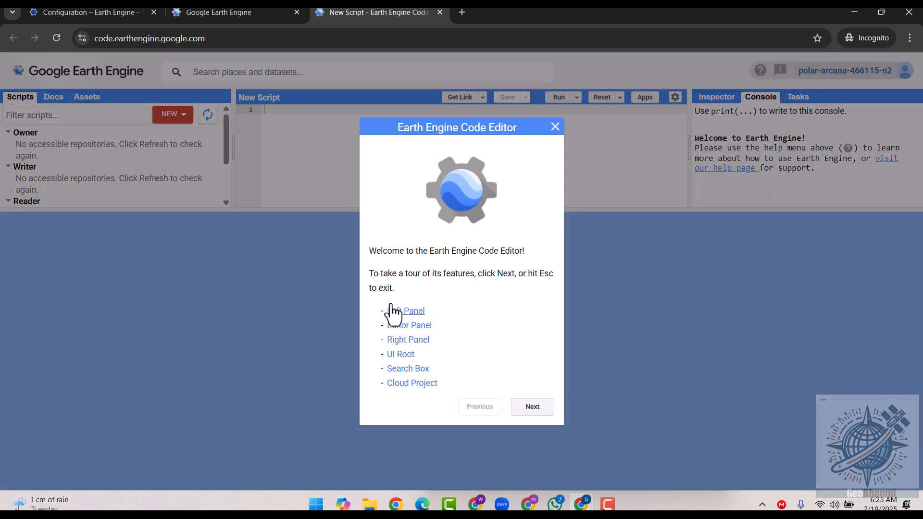
- View the Left Panel and Editor Panel pages of the Code Editor tour, and close the tour
{"action": "left_click", "coordinate": [541, 413]}
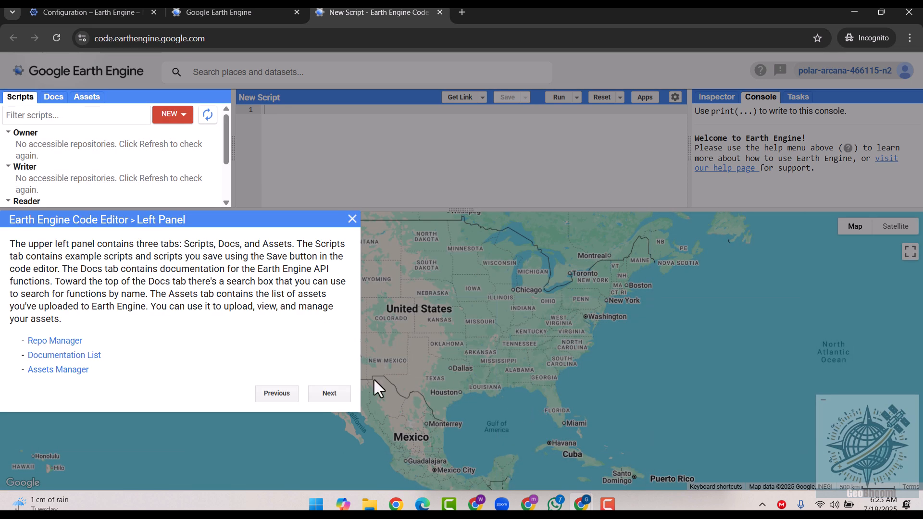
{"action": "left_click", "coordinate": [329, 394]}
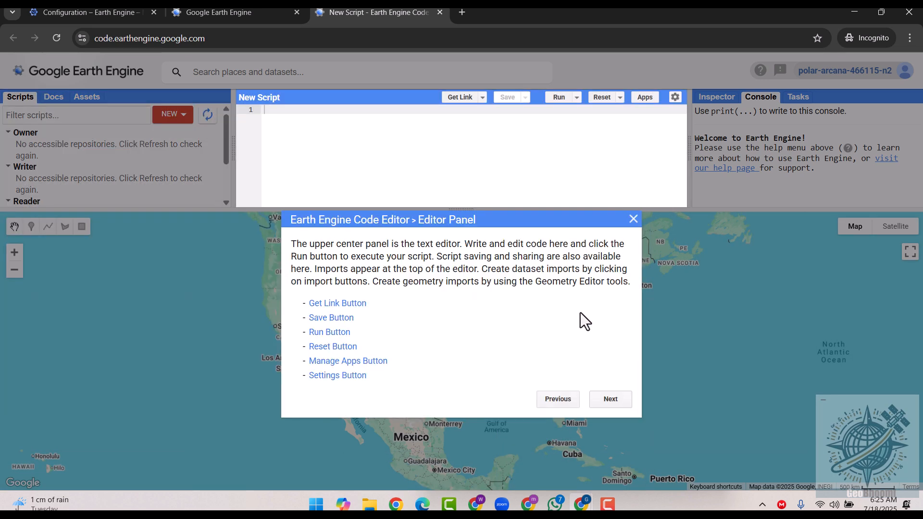
{"action": "left_click", "coordinate": [633, 219]}
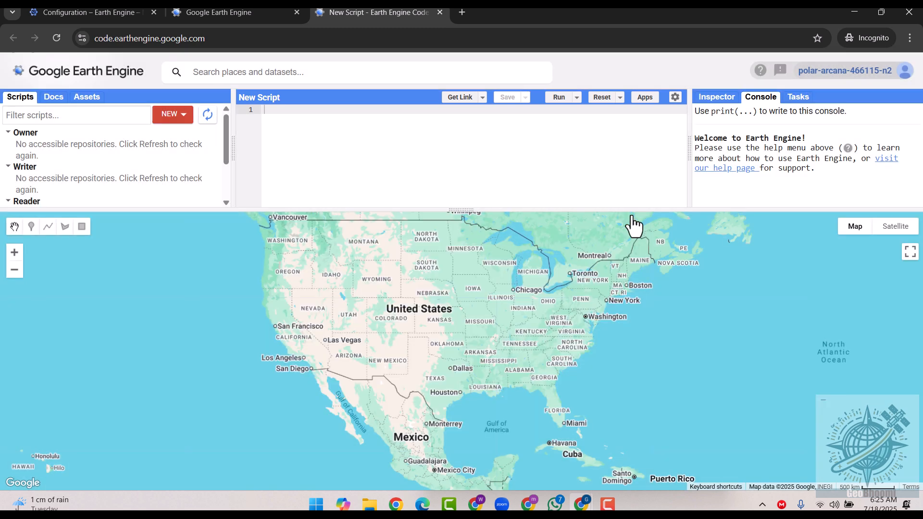
- Enlarge the script editor area slightly and zoom the map out to show North America and the Atlantic
{"action": "left_click_drag", "start_coordinate": [423, 210], "coordinate": [424, 224]}
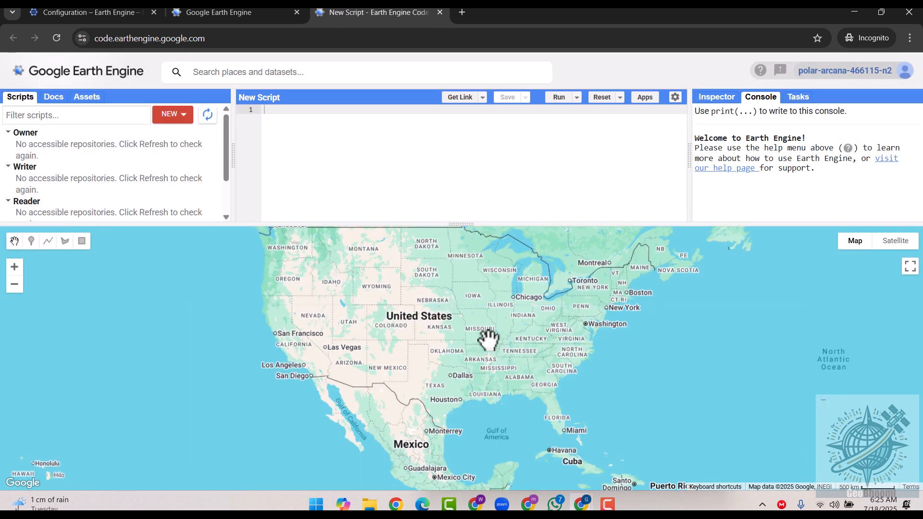
{"action": "left_click_drag", "start_coordinate": [444, 350], "coordinate": [460, 380]}
{"action": "scroll", "coordinate": [537, 350], "scroll_direction": "down", "scroll_amount": 1}
{"action": "left_click_drag", "start_coordinate": [537, 351], "coordinate": [422, 359]}
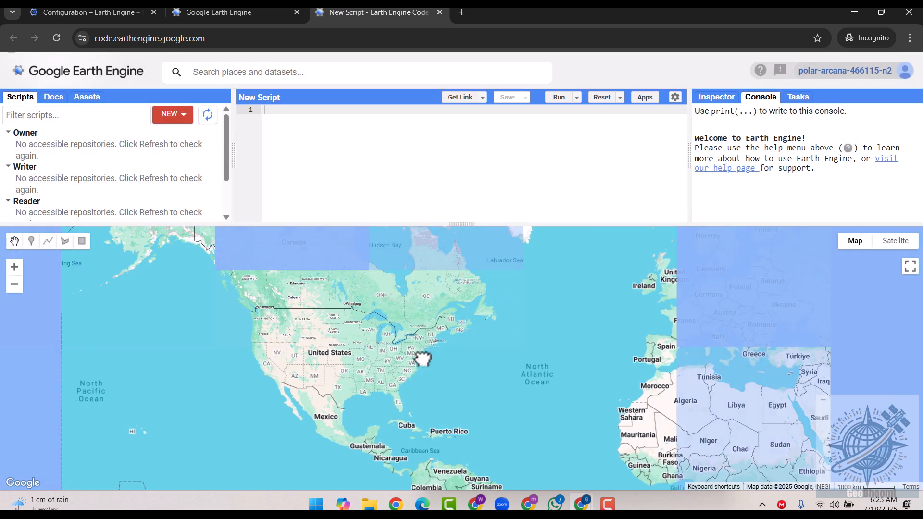